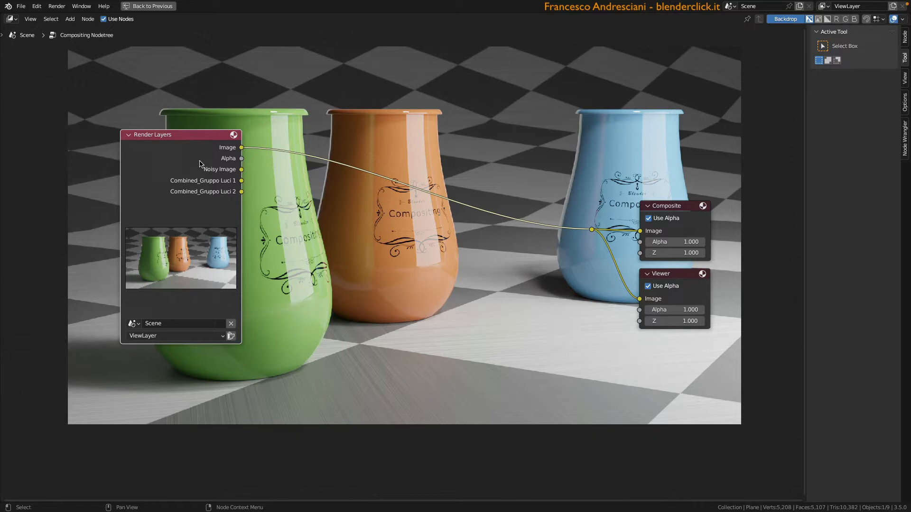
# Step: Preview the Alpha pass and the Noisy Image pass of the Render Layers node in turn, and enlarge the backdrop image
pyautogui.keyDown('ctrl'); pyautogui.keyDown('shift'); pyautogui.click(242, 158); pyautogui.keyUp('shift'); pyautogui.keyUp('ctrl')
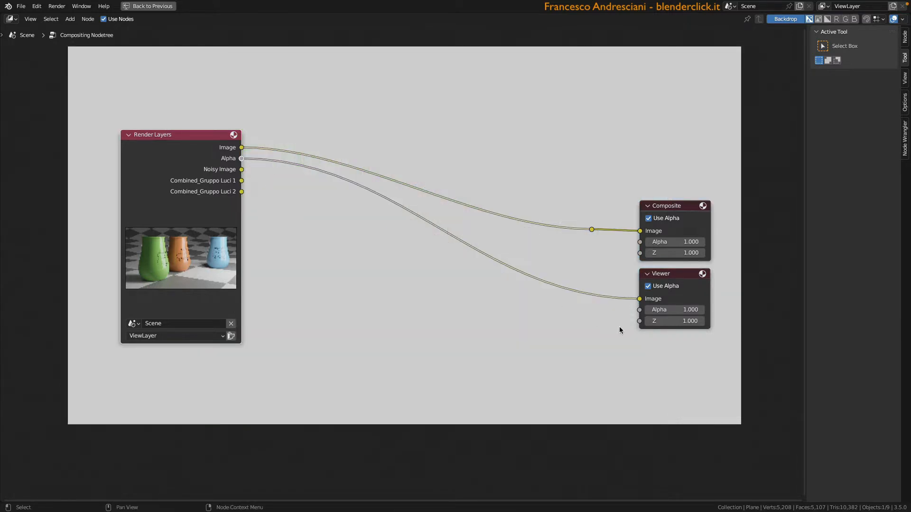
pyautogui.moveTo(355, 241); pyautogui.dragTo(337, 259, button='middle')
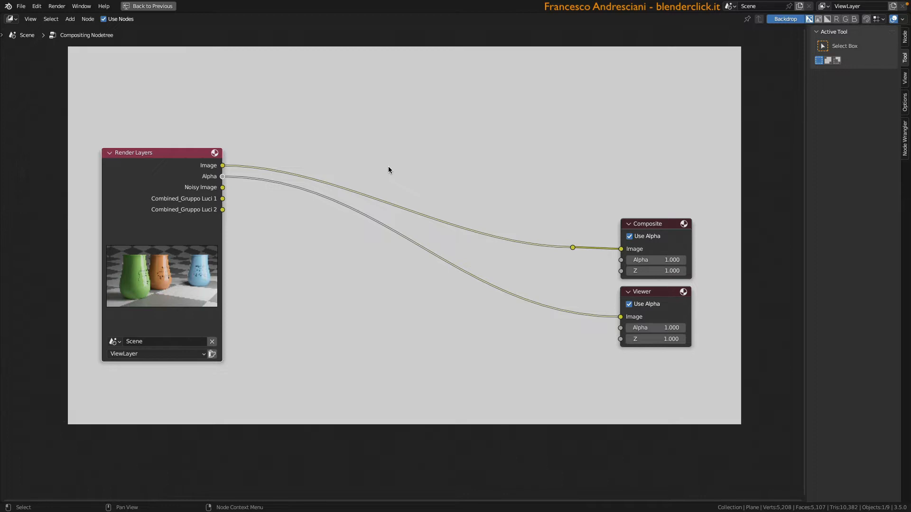
pyautogui.keyDown('ctrl'); pyautogui.keyDown('shift'); pyautogui.click(181, 193); pyautogui.keyUp('shift'); pyautogui.keyUp('ctrl')
pyautogui.moveTo(741, 425); pyautogui.dragTo(910, 511)
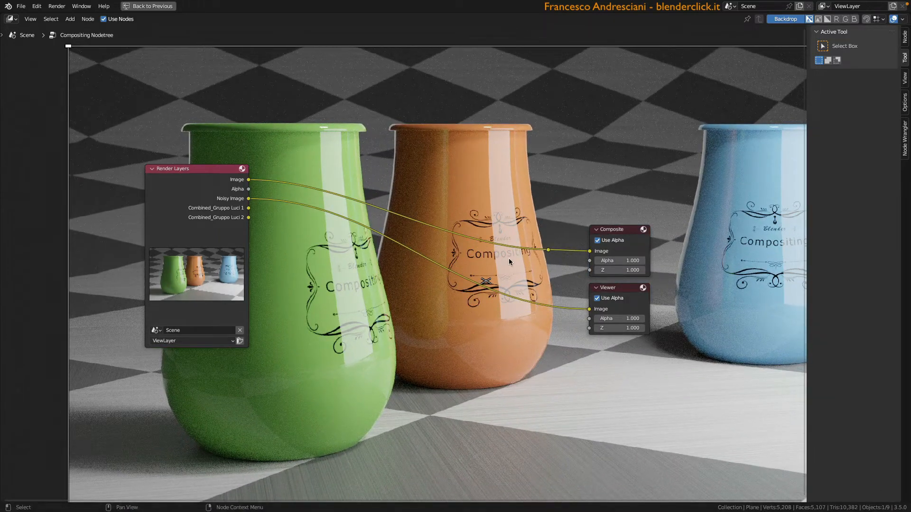
# Step: Preview the Image output, followed by the Combined_Gruppo Luci 1 and Combined_Gruppo Luci 2 light group passes
pyautogui.keyDown('ctrl'); pyautogui.keyDown('shift'); pyautogui.click(246, 184); pyautogui.keyUp('shift'); pyautogui.keyUp('ctrl')
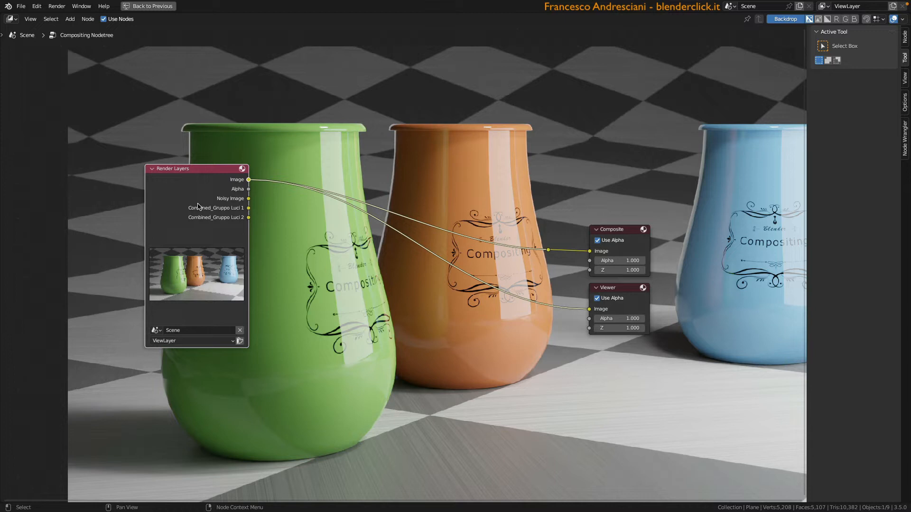
pyautogui.keyDown('ctrl'); pyautogui.keyDown('shift'); pyautogui.click(249, 208); pyautogui.keyUp('shift'); pyautogui.keyUp('ctrl')
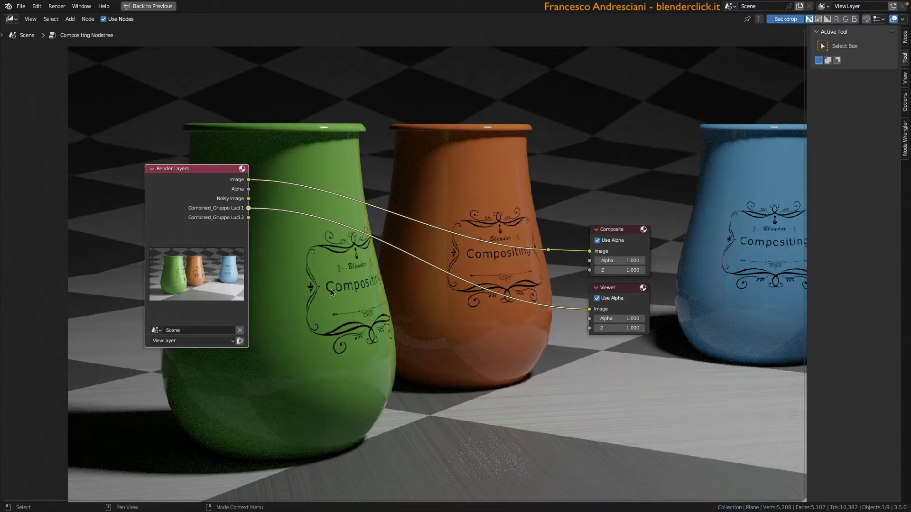
pyautogui.keyDown('ctrl'); pyautogui.keyDown('shift'); pyautogui.click(249, 218); pyautogui.keyUp('shift'); pyautogui.keyUp('ctrl')
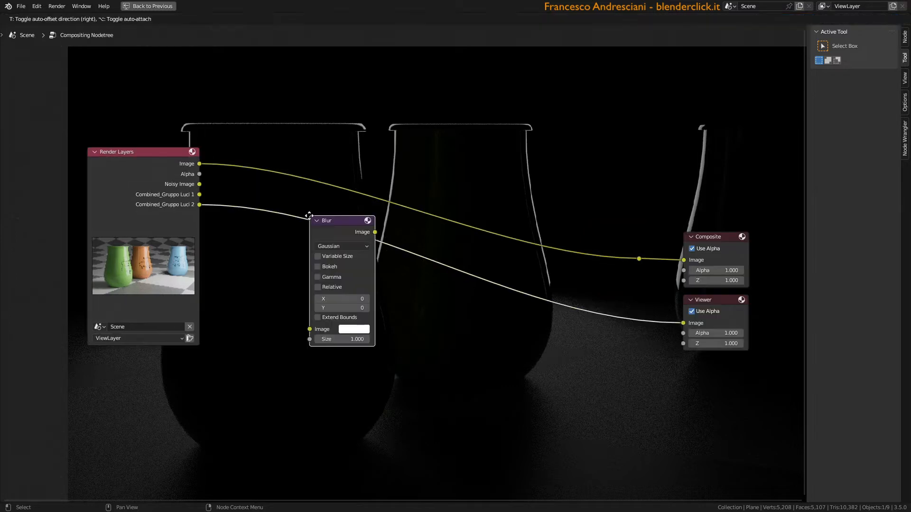
# Step: Try a glow from Combined_Gruppo Luci 2 with Blur, Exposure 5.6 and a Lighten mix at factor 0.1, and compare it with the original image
pyautogui.hotkey('shift', 'a')
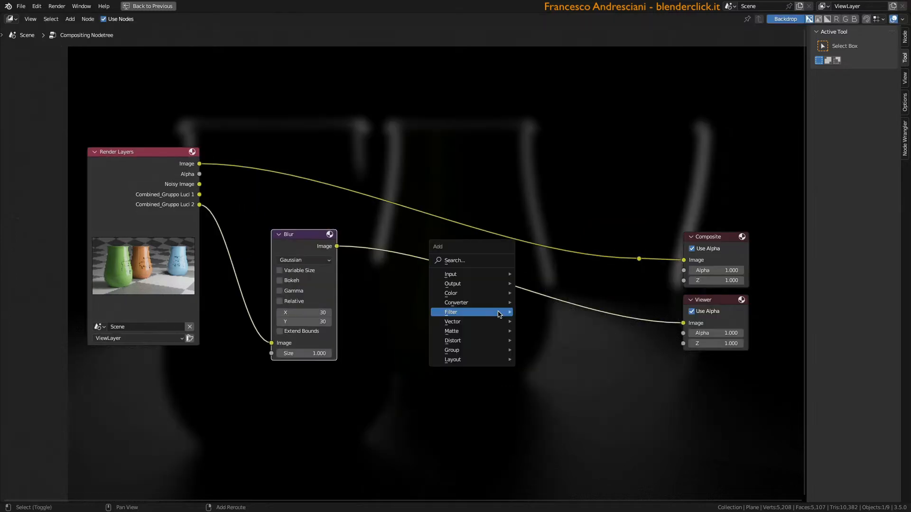
pyautogui.click(438, 284)
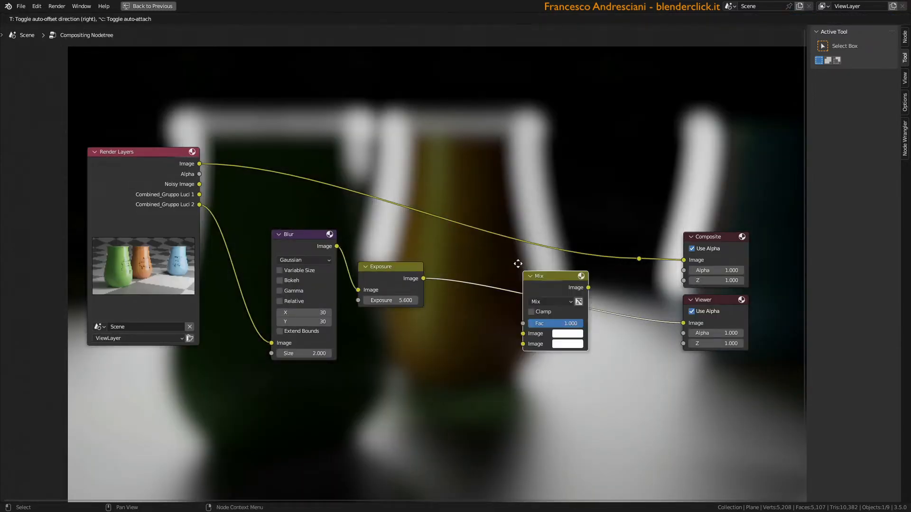
pyautogui.click(504, 253)
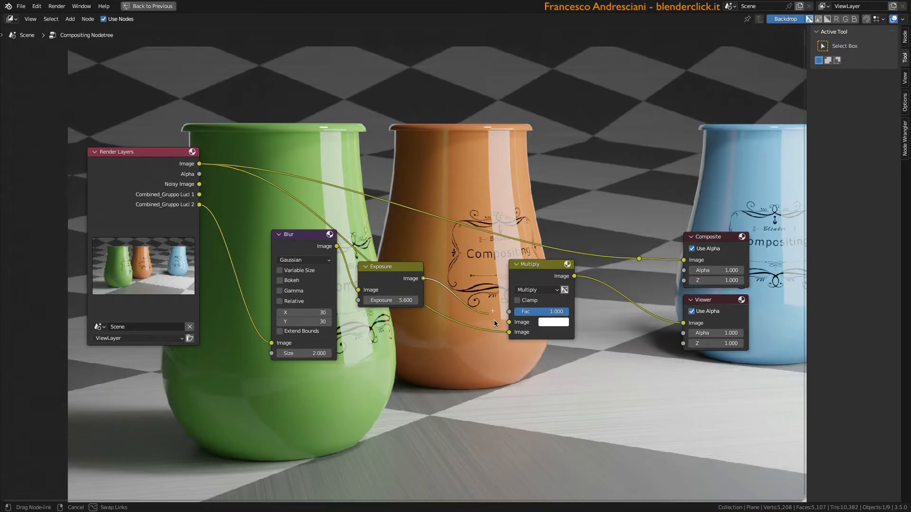
pyautogui.click(536, 290)
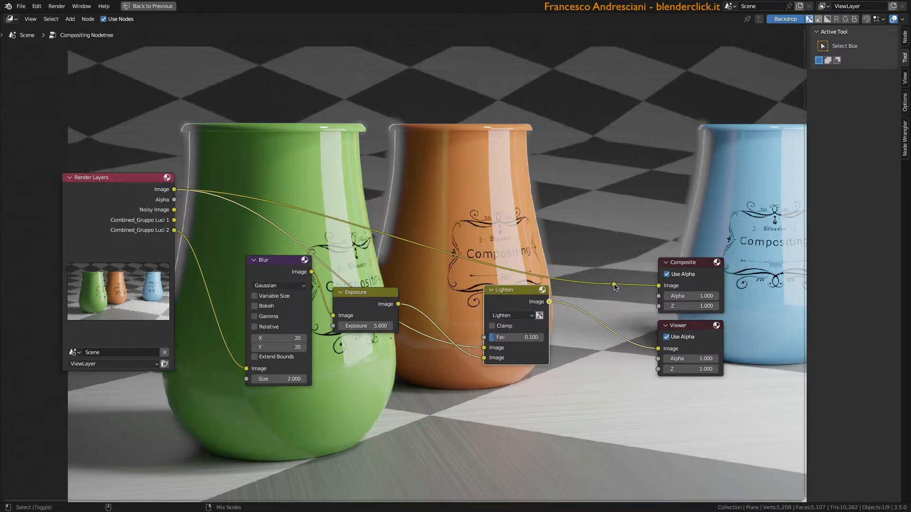
pyautogui.keyDown('ctrl'); pyautogui.keyDown('shift'); pyautogui.click(614, 284); pyautogui.keyUp('shift'); pyautogui.keyUp('ctrl')
pyautogui.keyDown('ctrl'); pyautogui.keyDown('shift'); pyautogui.click(549, 302); pyautogui.keyUp('shift'); pyautogui.keyUp('ctrl')
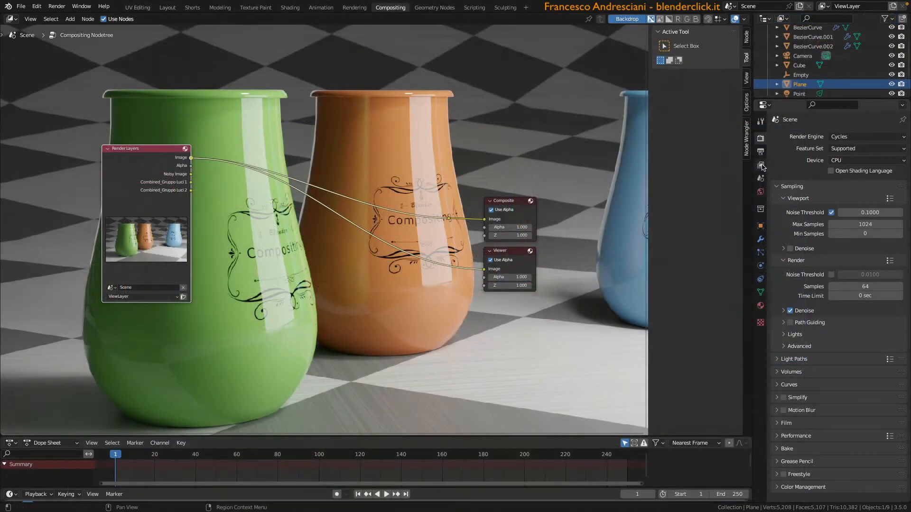
# Step: In the view layer passes, enable Z, Mist, Position, Normal, Vector, UV, Denoising Data, Object Index, Material Index and Sample Count
pyautogui.click(761, 165)
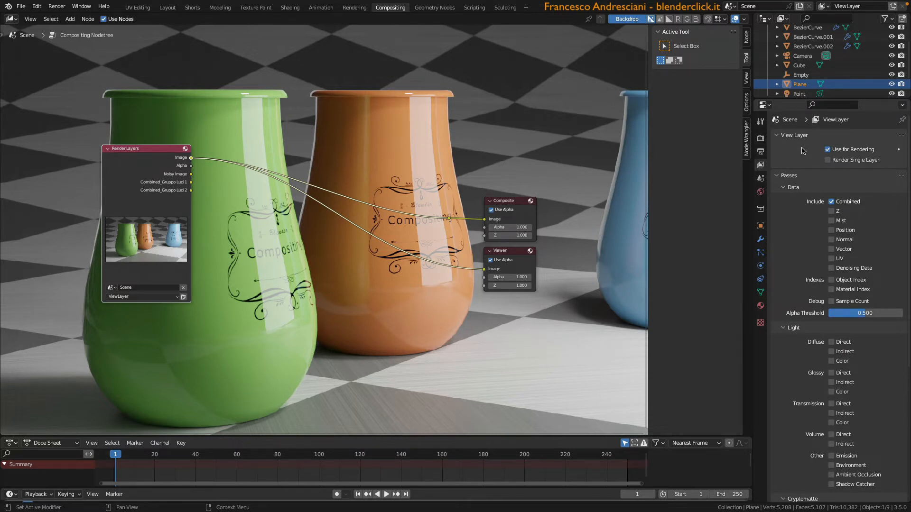
pyautogui.click(778, 176)
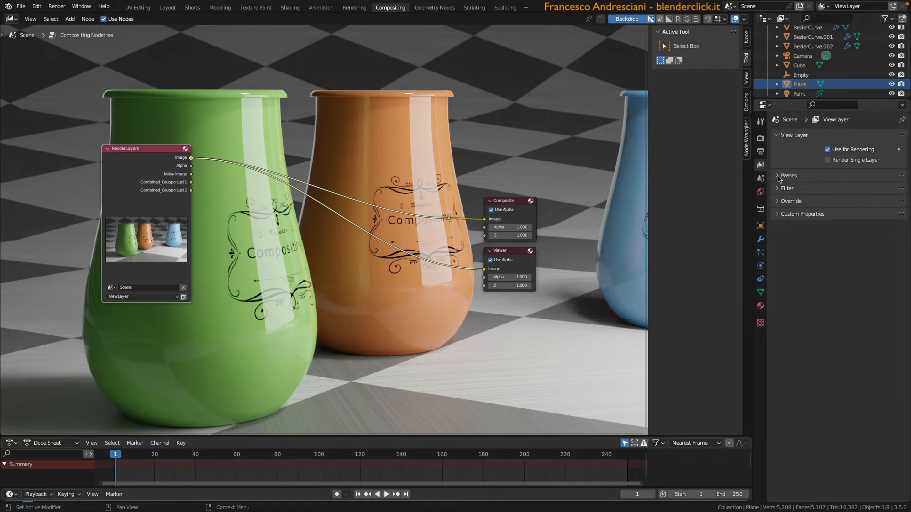
pyautogui.click(778, 176)
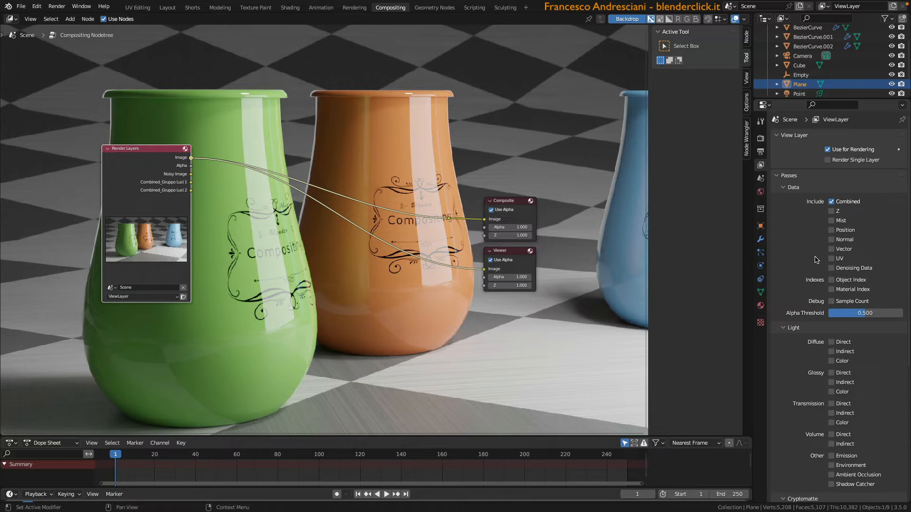
pyautogui.moveTo(831, 211); pyautogui.dragTo(831, 268)
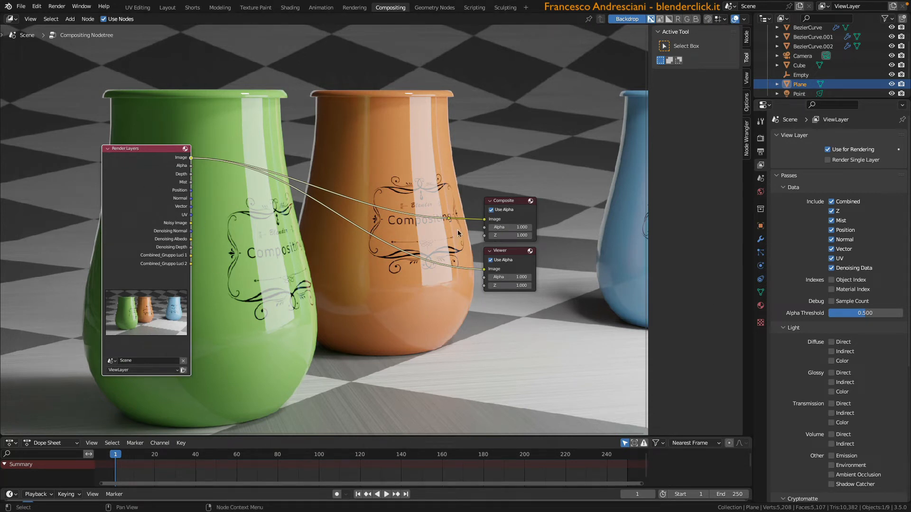
pyautogui.click(831, 280)
pyautogui.click(832, 290)
pyautogui.click(831, 302)
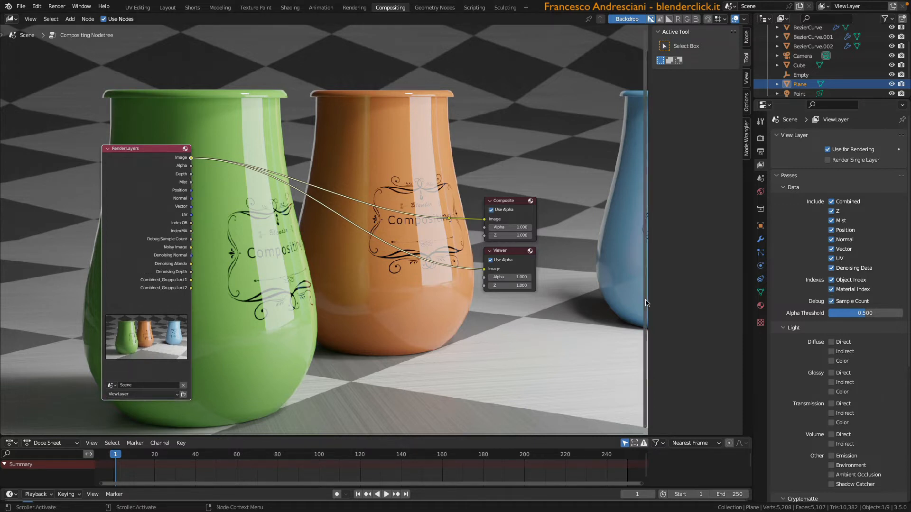
# Step: Enable the Direct, Indirect and Color light passes for both Diffuse and Glossy
pyautogui.click(831, 342)
pyautogui.click(832, 352)
pyautogui.click(831, 361)
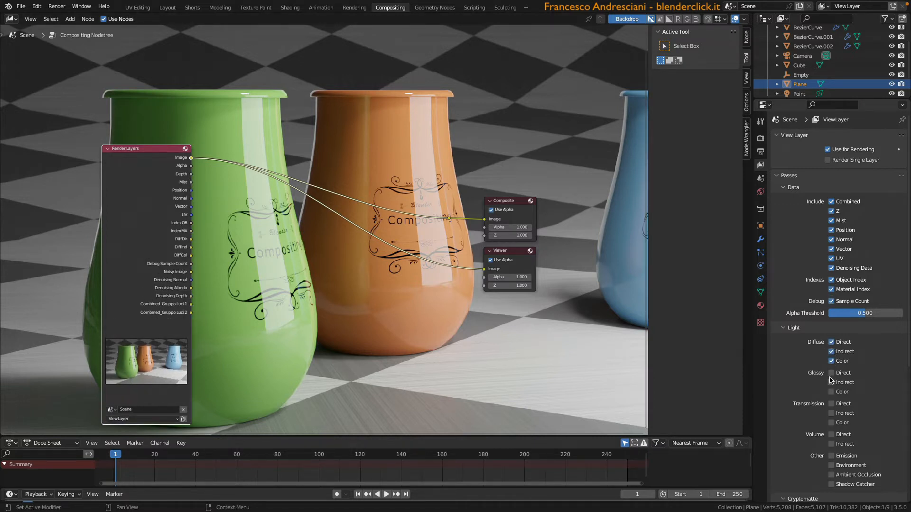
pyautogui.click(831, 373)
pyautogui.click(831, 383)
pyautogui.click(832, 392)
# Step: Enable the Transmission Direct, Indirect and Color passes and the Volume Direct and Indirect passes
pyautogui.click(831, 404)
pyautogui.click(832, 413)
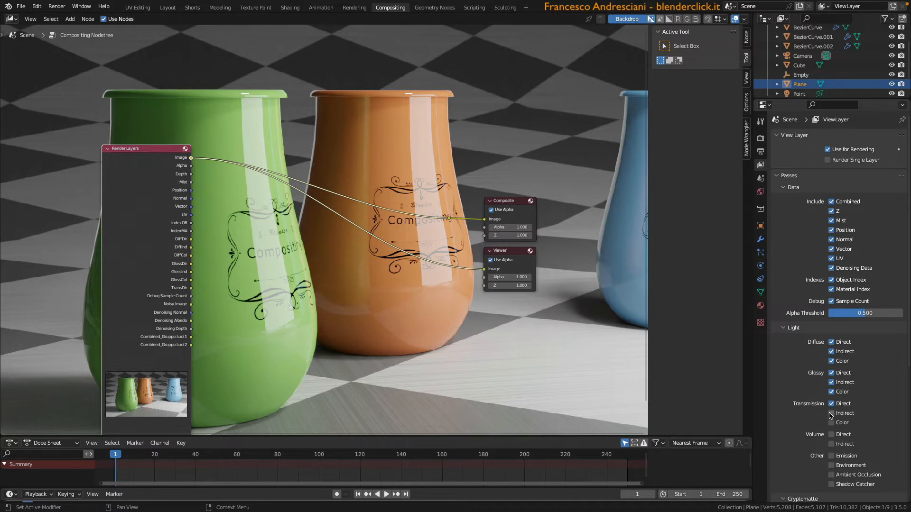
pyautogui.click(831, 422)
pyautogui.click(831, 435)
pyautogui.click(831, 444)
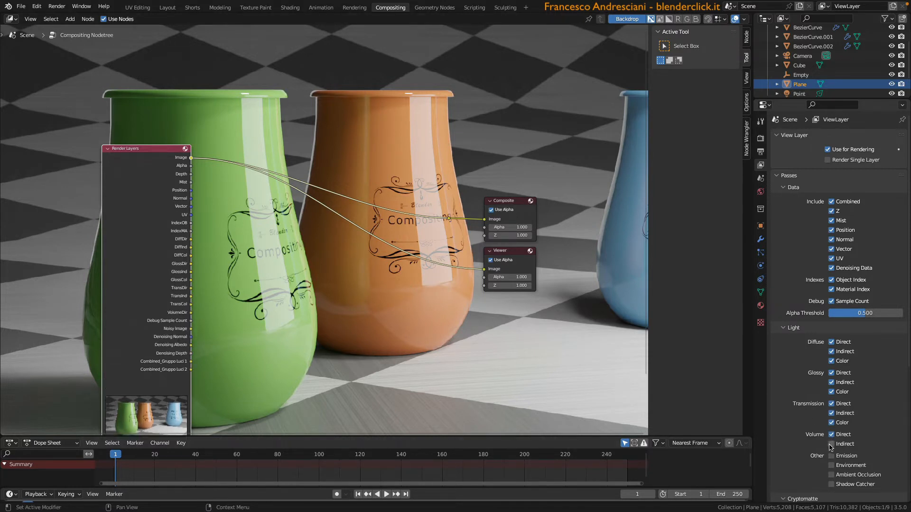
# Step: Enable the Emission, Environment, Ambient Occlusion and Shadow Catcher light passes
pyautogui.scroll(-1, 804, 408)
pyautogui.scroll(-5, 805, 408)
pyautogui.click(831, 325)
pyautogui.click(831, 335)
pyautogui.click(831, 345)
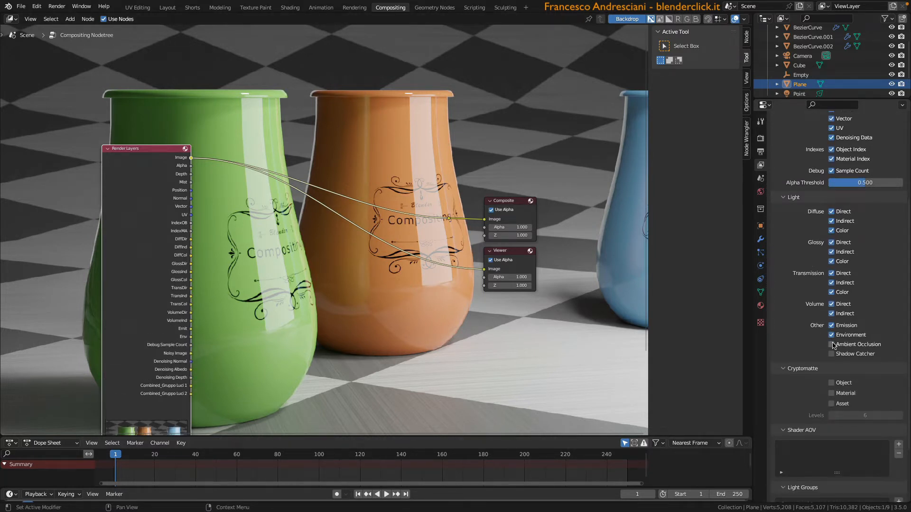
pyautogui.click(831, 354)
# Step: Enable the Cryptomatte passes for Object, Material and Asset
pyautogui.click(831, 382)
pyautogui.click(831, 393)
pyautogui.click(831, 404)
pyautogui.scroll(-3, 794, 325)
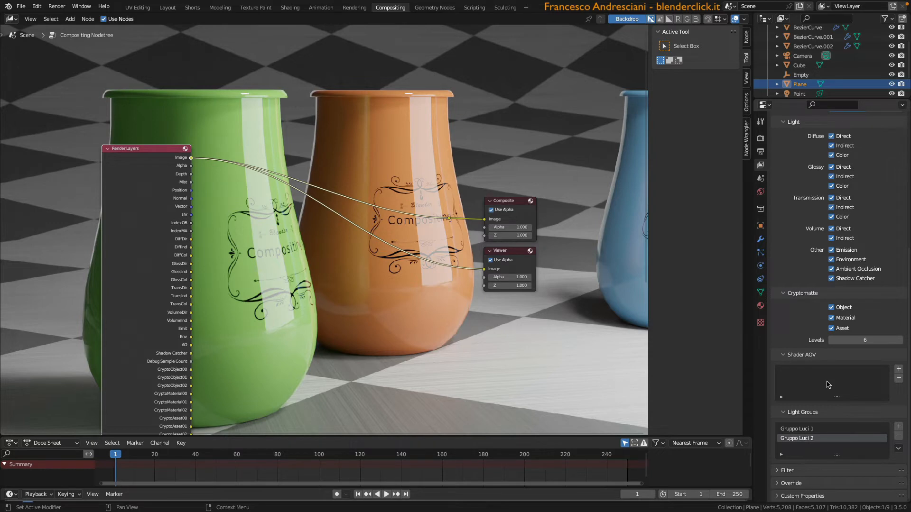
# Step: Maximize the compositor and examine the full list of pass outputs on the Render Layers node
pyautogui.hotkey('ctrl', 'space')
pyautogui.moveTo(278, 381); pyautogui.dragTo(266, 281, button='middle')
pyautogui.scroll(-1, 280, 370)
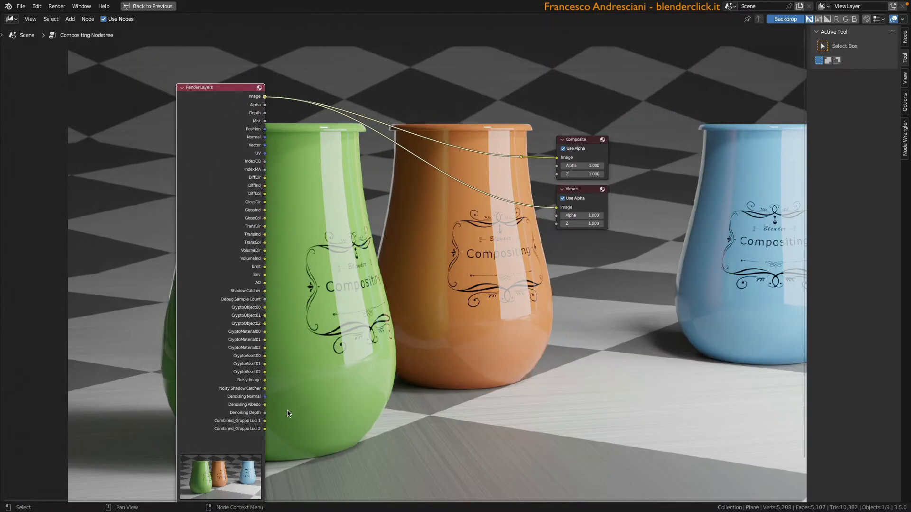
pyautogui.moveTo(289, 414); pyautogui.dragTo(291, 352, button='middle')
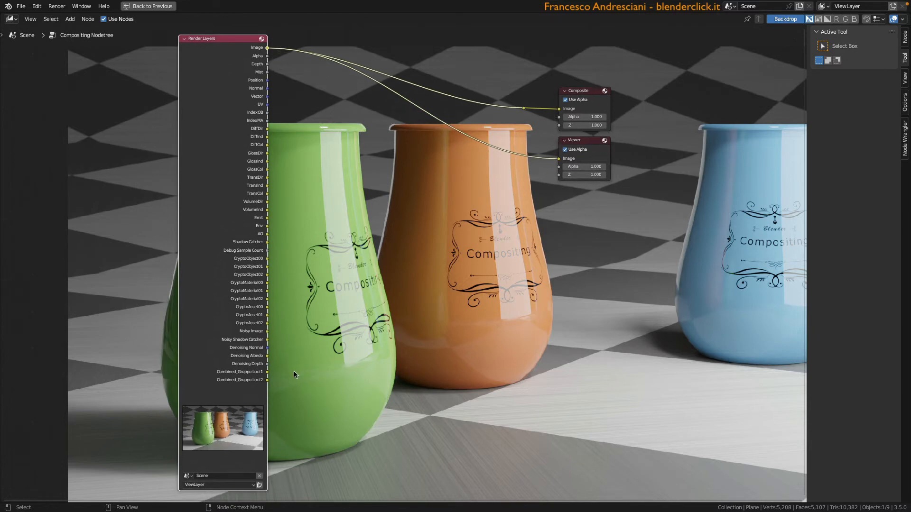
pyautogui.moveTo(367, 182); pyautogui.dragTo(382, 293, button='middle')
pyautogui.scroll(1, 380, 349)
pyautogui.scroll(2, 346, 224)
pyautogui.moveTo(343, 207); pyautogui.dragTo(400, 262, button='middle')
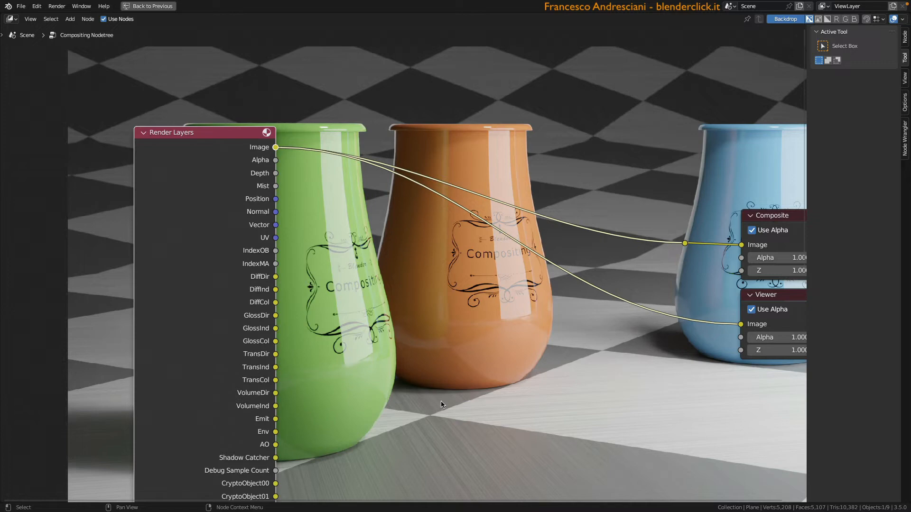
# Step: Render the scene with the enabled passes, return to the compositor and preview the Depth pass in the backdrop
pyautogui.press('F12')
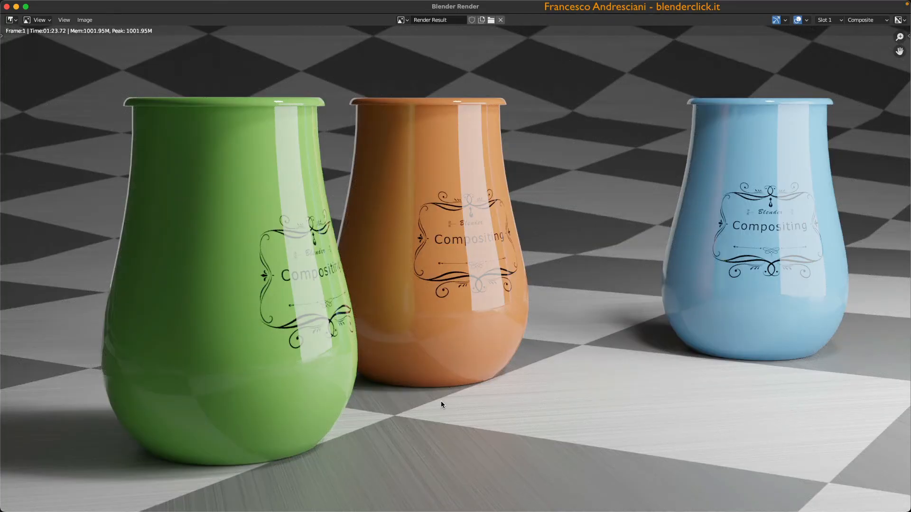
pyautogui.press('Escape')
pyautogui.moveTo(431, 329); pyautogui.dragTo(460, 377, button='middle')
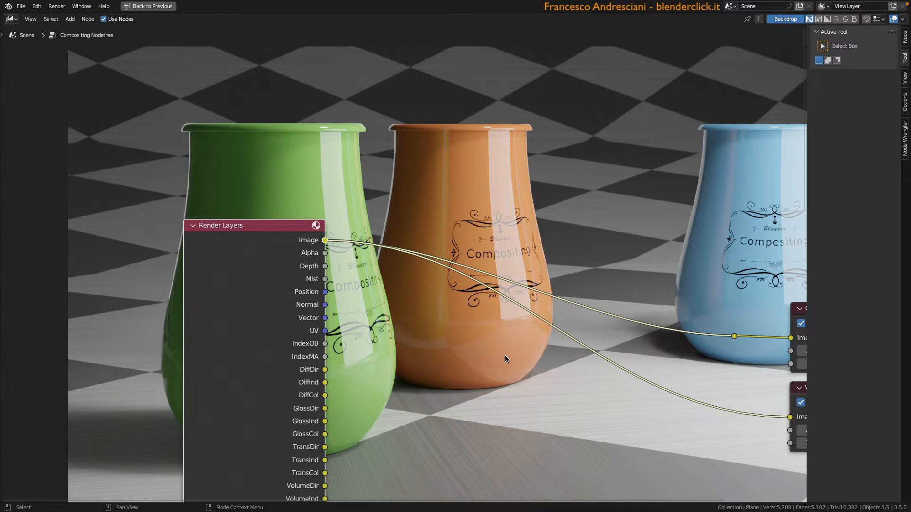
pyautogui.scroll(2, 406, 266)
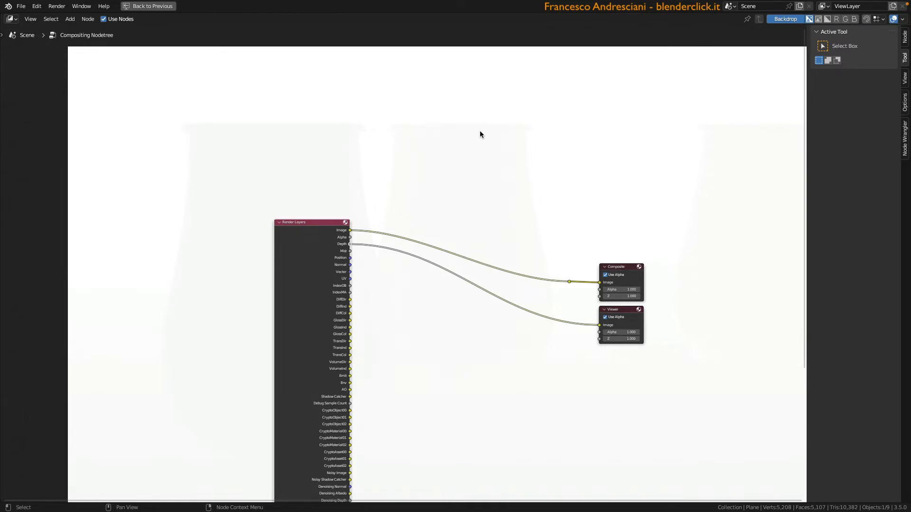
pyautogui.scroll(3, 369, 265)
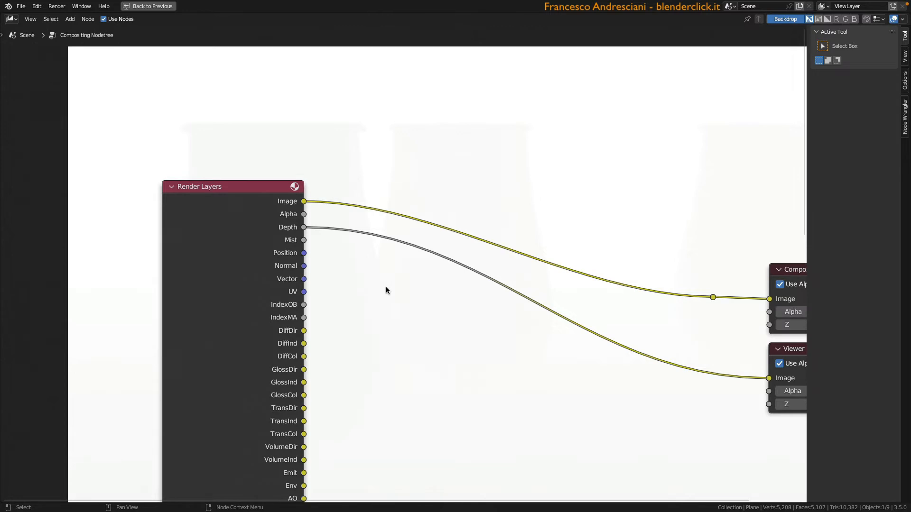
# Step: Add a Math node on the link between the Render Layers Depth output and the Viewer
pyautogui.hotkey('shift', 'a')
pyautogui.moveTo(387, 287)
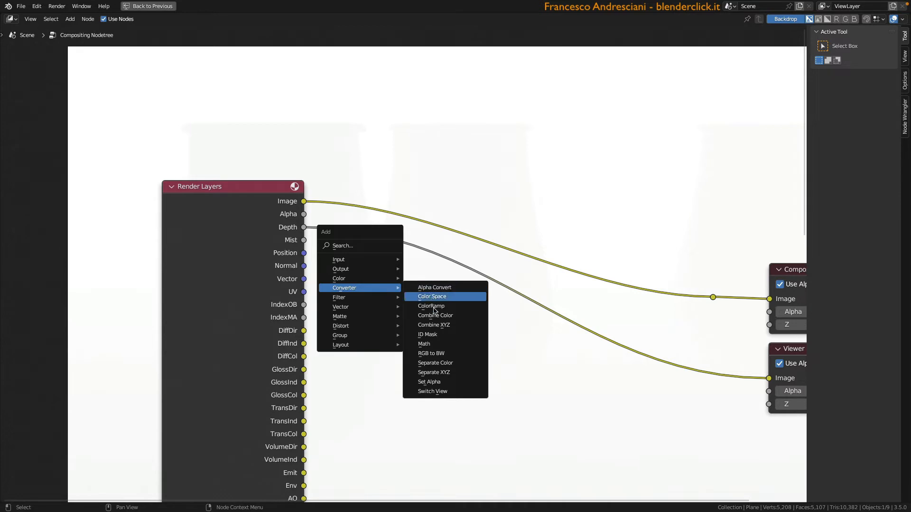
pyautogui.click(430, 348)
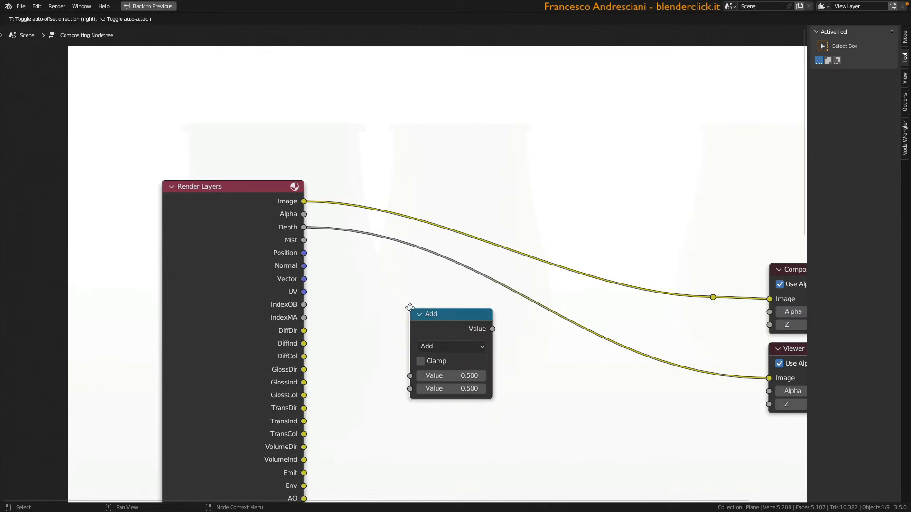
pyautogui.click(531, 339)
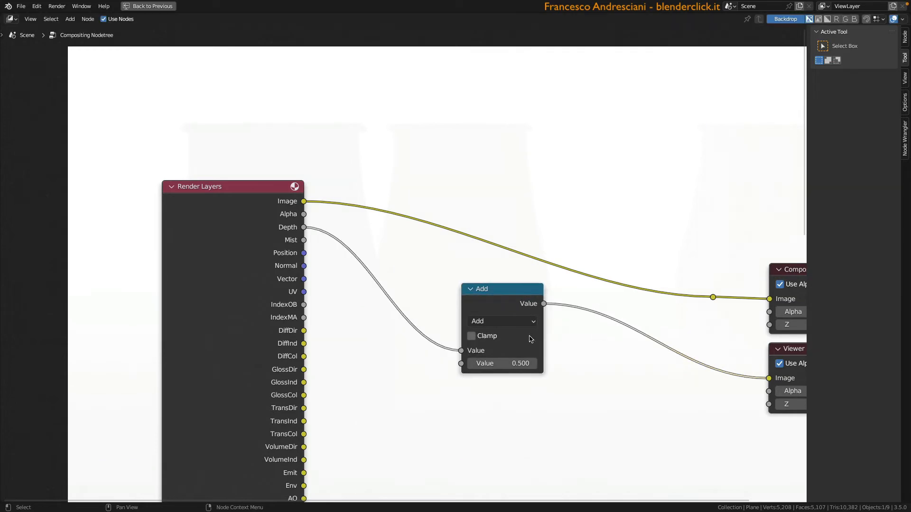
# Step: Switch the Math node's operation to Multiply and set its second value to 0.1
pyautogui.click(534, 323)
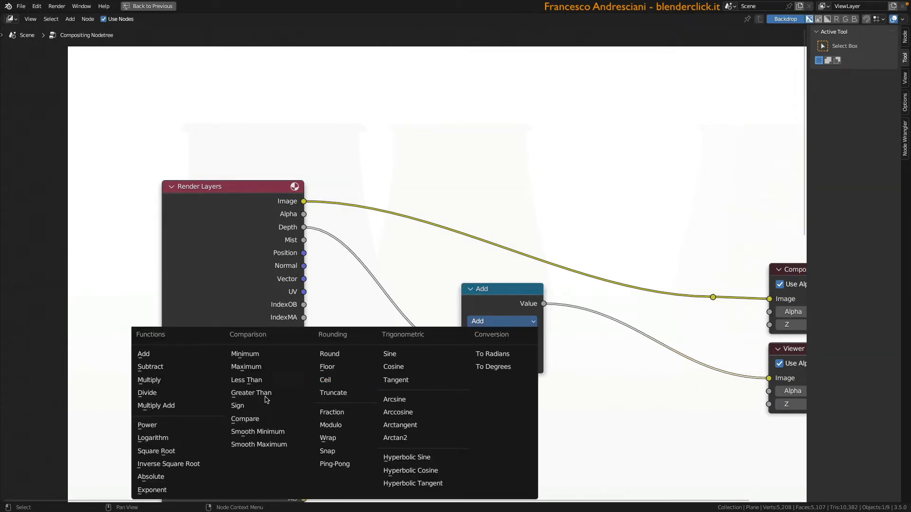
pyautogui.click(176, 383)
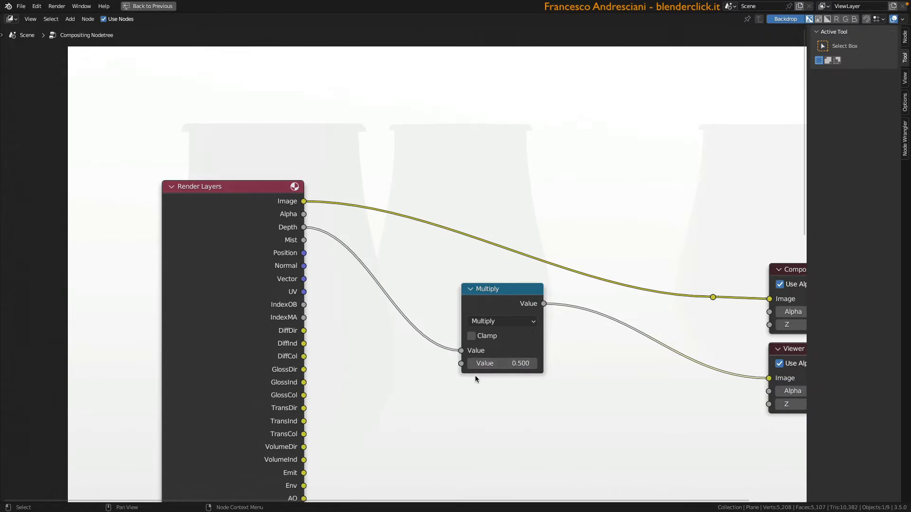
pyautogui.click(492, 365)
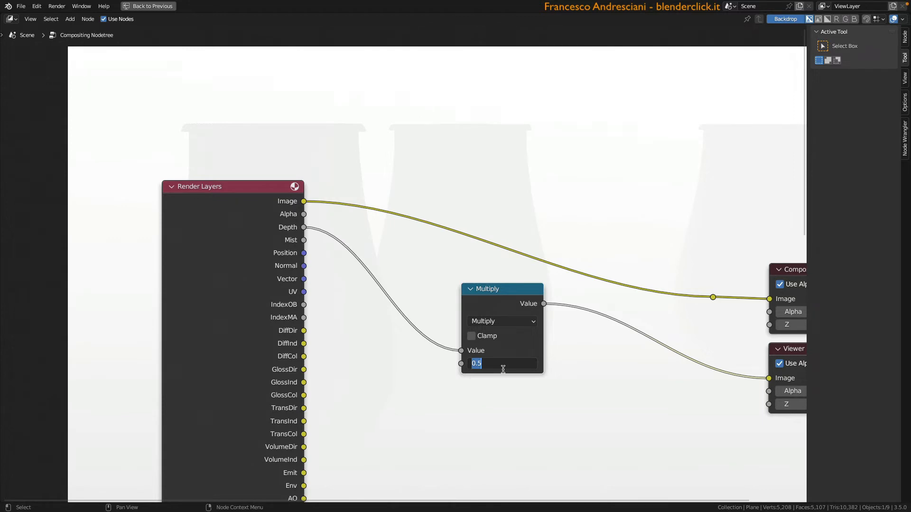
pyautogui.write('0.1')
pyautogui.press('Return')
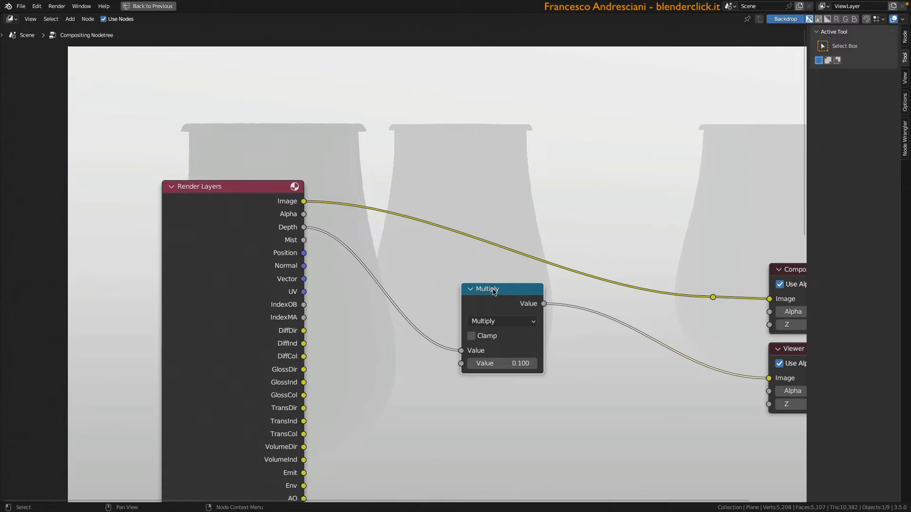
# Step: Collapse the Multiply node and preview the Render Layers Mist output in the backdrop
pyautogui.moveTo(494, 289); pyautogui.dragTo(438, 289)
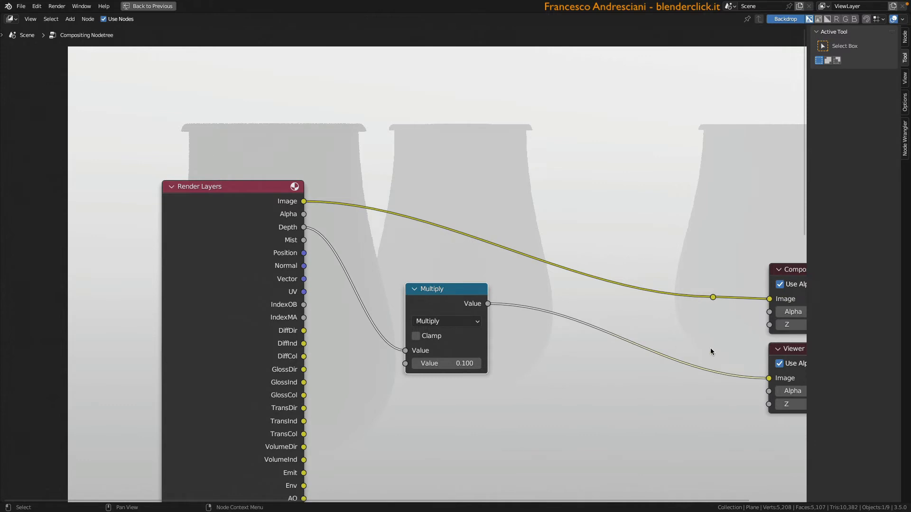
pyautogui.press('h')
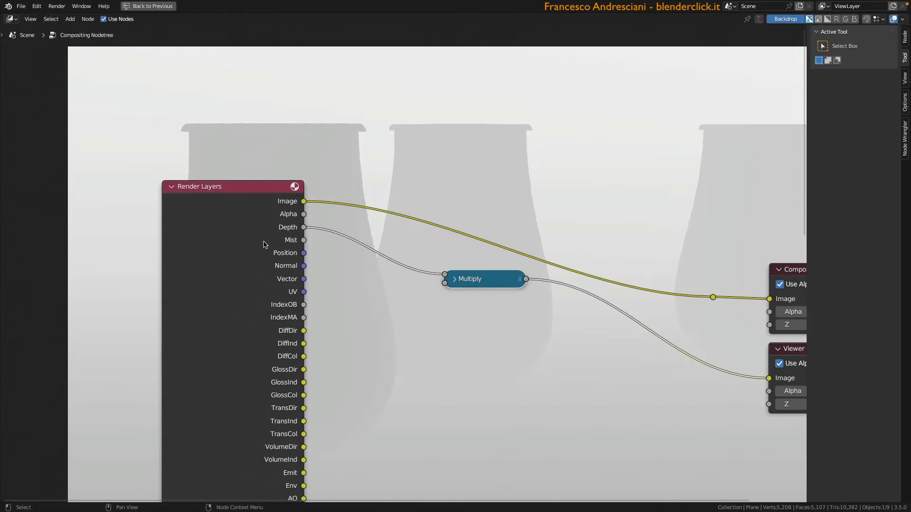
pyautogui.keyDown('ctrl'); pyautogui.keyDown('shift'); pyautogui.click(303, 241); pyautogui.keyUp('shift'); pyautogui.keyUp('ctrl')
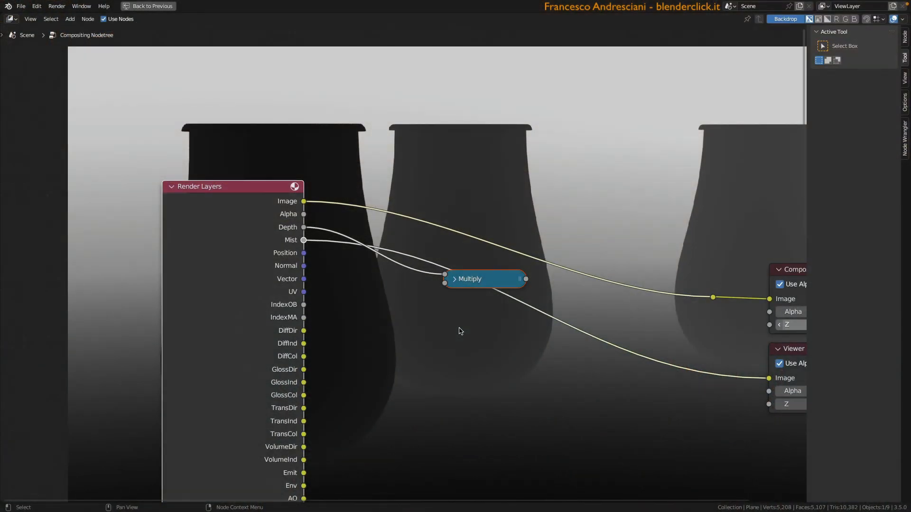
pyautogui.moveTo(567, 231); pyautogui.dragTo(424, 245, button='middle')
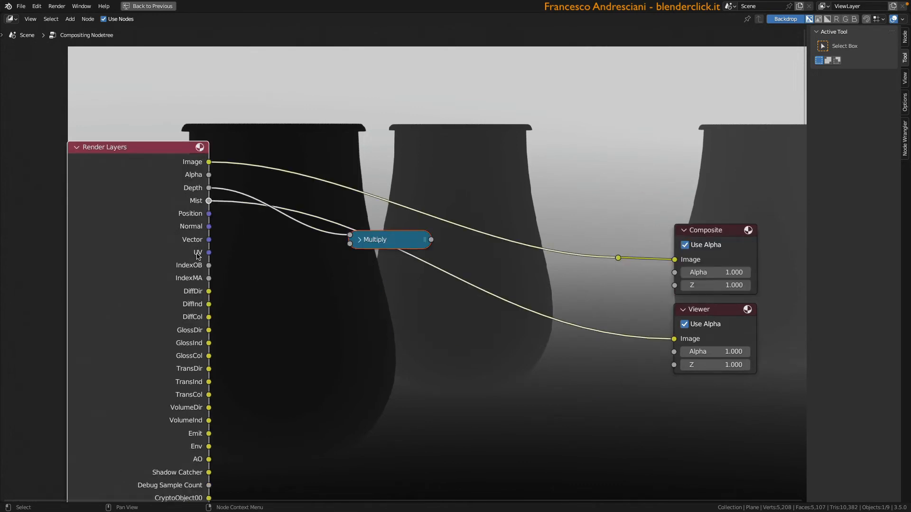
# Step: Preview the Position pass in the backdrop and shift the Render Layers and Multiply nodes aside for a clearer view
pyautogui.keyDown('ctrl'); pyautogui.keyDown('shift'); pyautogui.click(179, 231); pyautogui.keyUp('shift'); pyautogui.keyUp('ctrl')
pyautogui.moveTo(148, 147); pyautogui.dragTo(124, 138)
pyautogui.moveTo(122, 147); pyautogui.dragTo(179, 152)
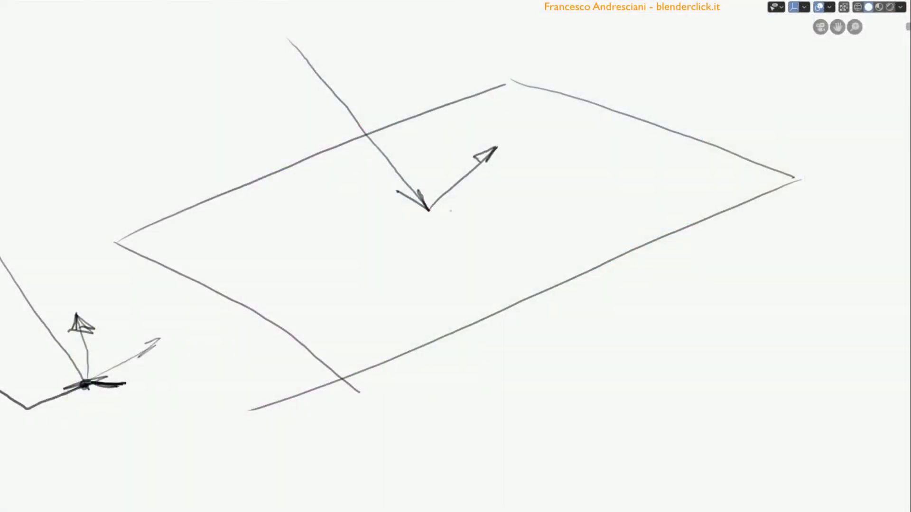
# Step: Sketch an upward line from the point where the ray meets the drawn plane, and return to the compositor
pyautogui.moveTo(433, 207)
pyautogui.mouseDown()
pyautogui.moveTo(476, 190)
pyautogui.moveTo(469, 200)
pyautogui.moveTo(382, 208)
pyautogui.moveTo(428, 130)
pyautogui.moveTo(420, 30)
pyautogui.moveTo(406, 55)
pyautogui.mouseUp()
pyautogui.click(17, 0)
pyautogui.click(2, 62)
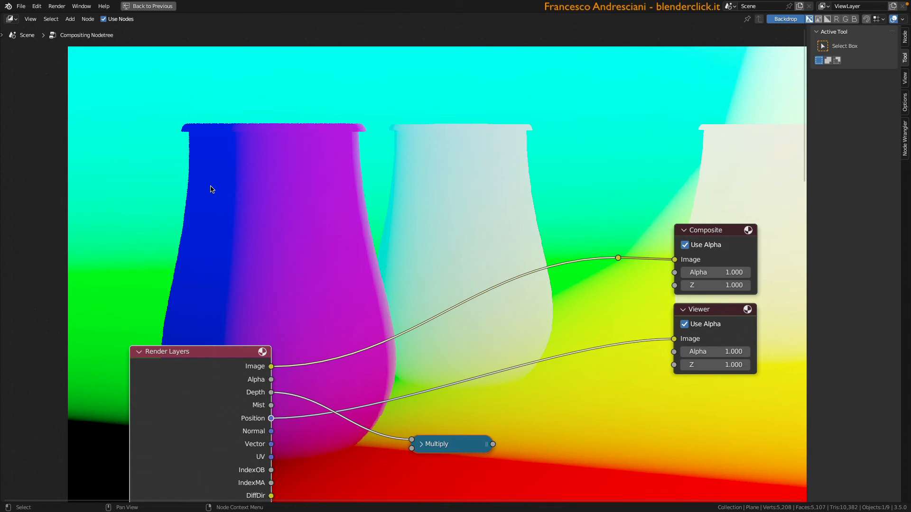
# Step: Move the Render Layers and Multiply nodes together up and away from the foreground vase in the backdrop
pyautogui.moveTo(211, 352); pyautogui.dragTo(62, 98)
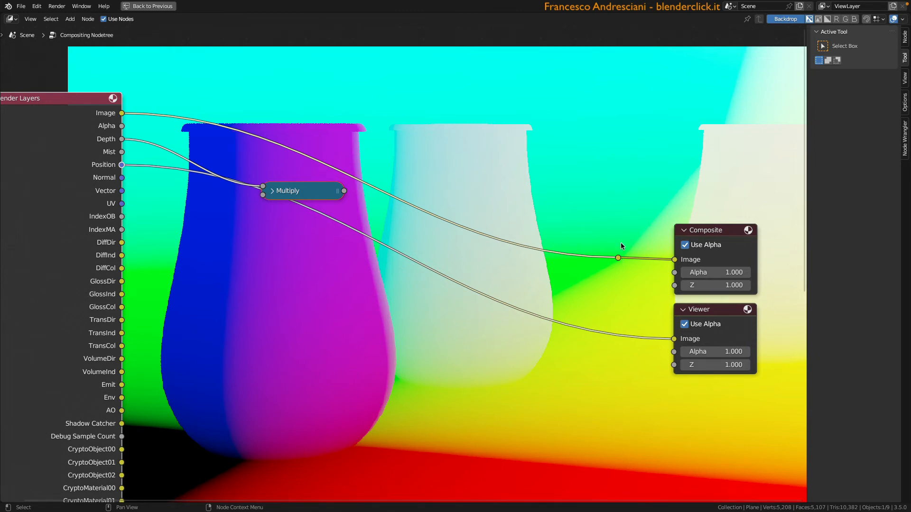
pyautogui.moveTo(53, 102); pyautogui.dragTo(51, 112)
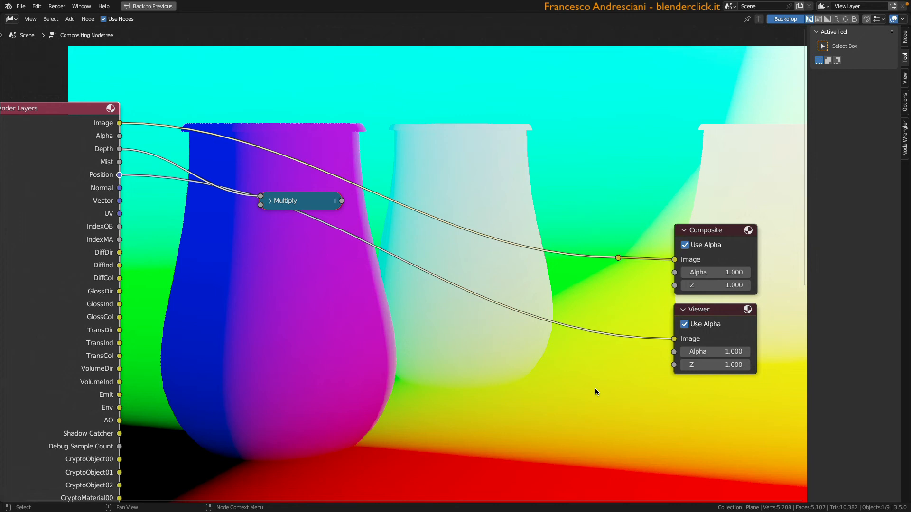
pyautogui.press('g')
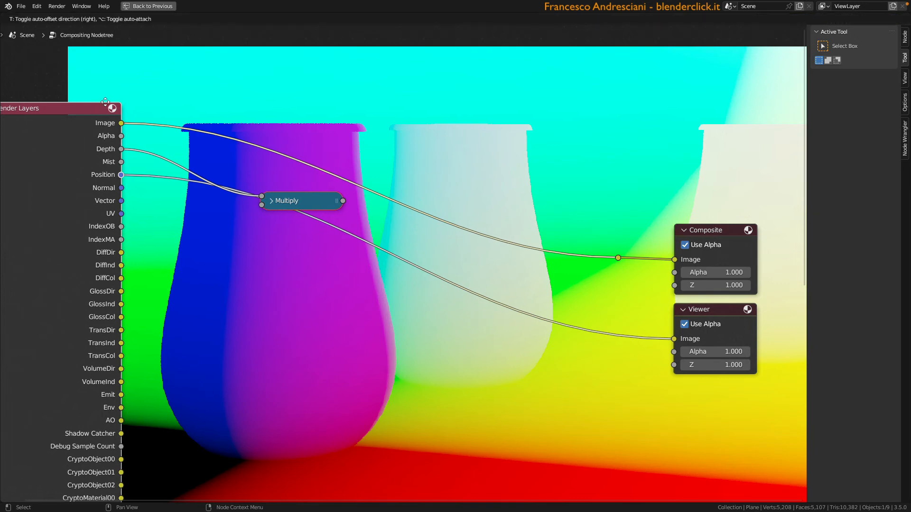
pyautogui.click(660, 356)
# Step: Preview the Normal, Vector and UV passes one after another in the backdrop
pyautogui.keyDown('ctrl'); pyautogui.keyDown('shift'); pyautogui.click(185, 155); pyautogui.keyUp('shift'); pyautogui.keyUp('ctrl')
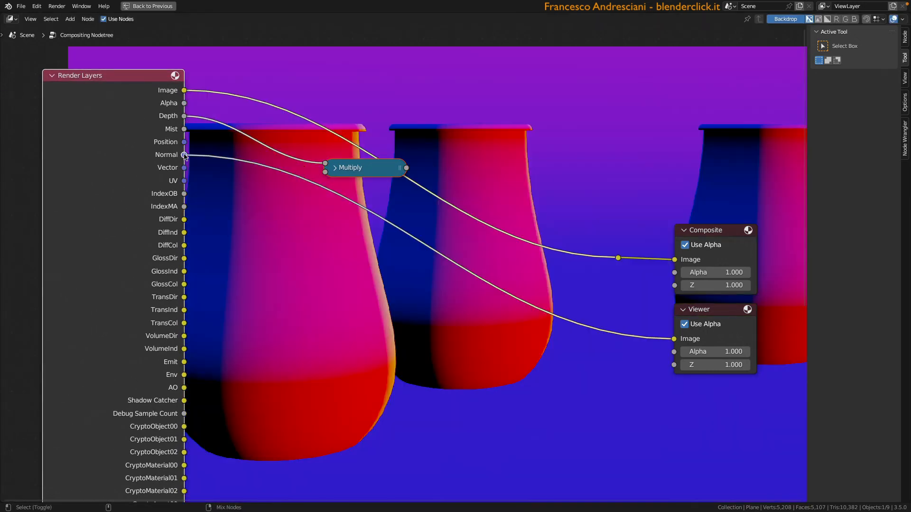
pyautogui.keyDown('ctrl'); pyautogui.keyDown('shift'); pyautogui.click(184, 169); pyautogui.keyUp('shift'); pyautogui.keyUp('ctrl')
pyautogui.keyDown('ctrl'); pyautogui.keyDown('shift'); pyautogui.click(184, 180); pyautogui.keyUp('shift'); pyautogui.keyUp('ctrl')
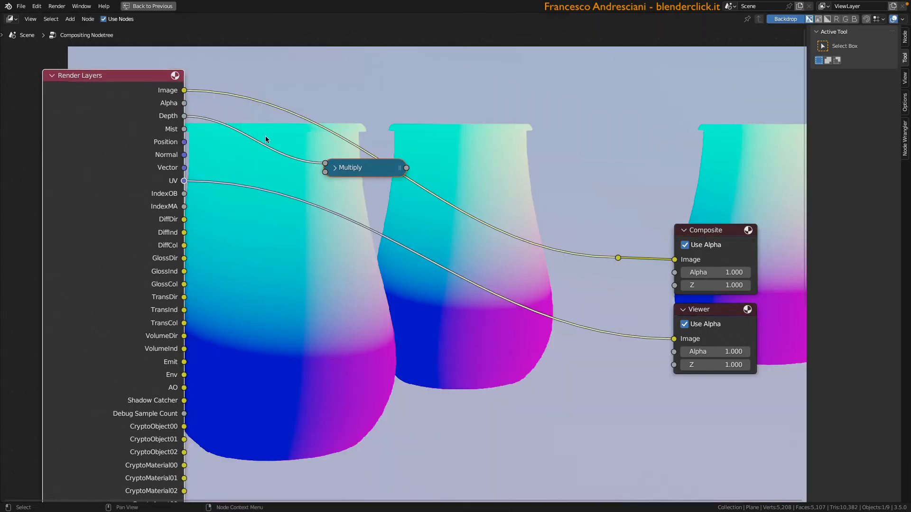
# Step: Reposition the Render Layers and Multiply nodes, and preview the Vector and Position passes in the backdrop
pyautogui.scroll(-4, 266, 141)
pyautogui.press('g')
pyautogui.click(134, 105)
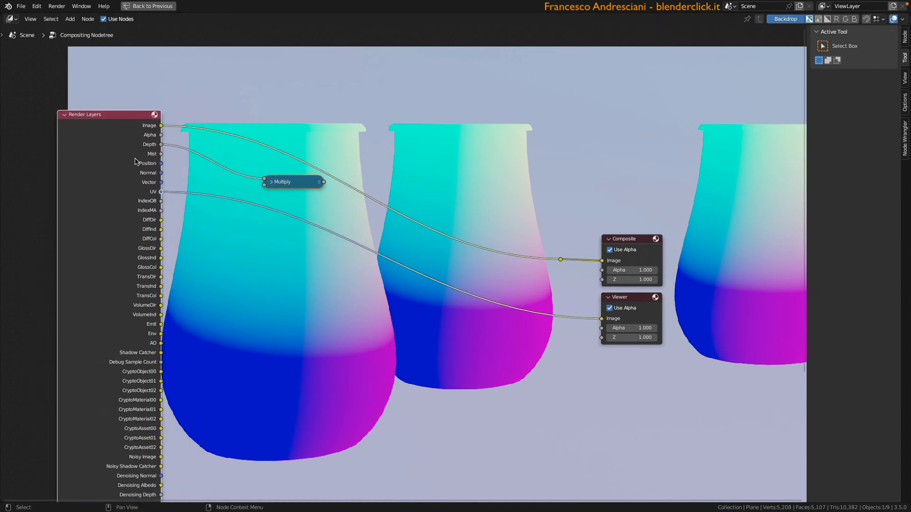
pyautogui.keyDown('ctrl'); pyautogui.keyDown('shift'); pyautogui.click(159, 186); pyautogui.keyUp('shift'); pyautogui.keyUp('ctrl')
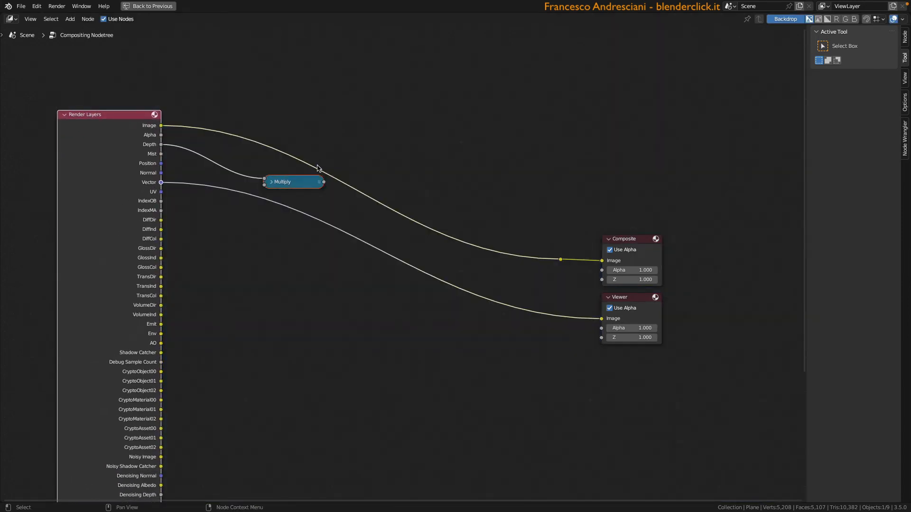
pyautogui.keyDown('ctrl'); pyautogui.keyDown('shift'); pyautogui.click(174, 199); pyautogui.keyUp('shift'); pyautogui.keyUp('ctrl')
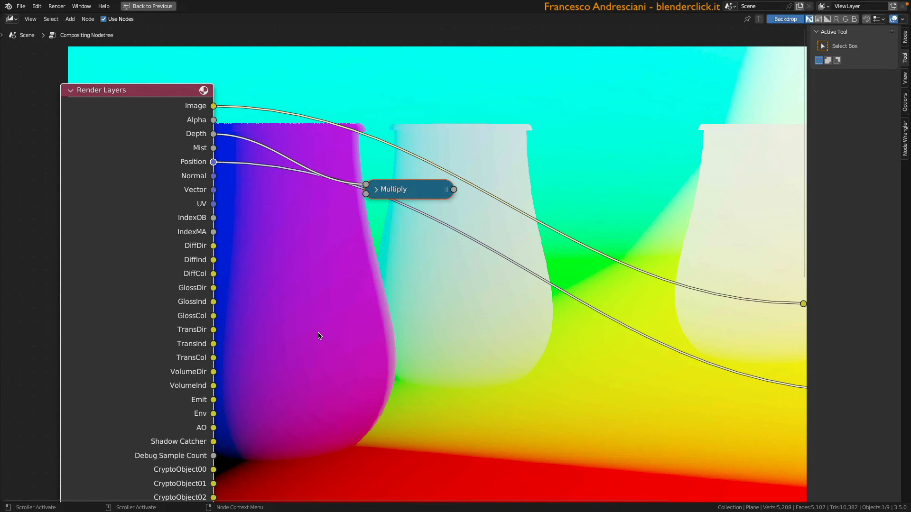
# Step: Preview the Normal, Vector, UV and IndexOB passes in turn in the backdrop
pyautogui.keyDown('ctrl'); pyautogui.keyDown('shift'); pyautogui.click(214, 176); pyautogui.keyUp('shift'); pyautogui.keyUp('ctrl')
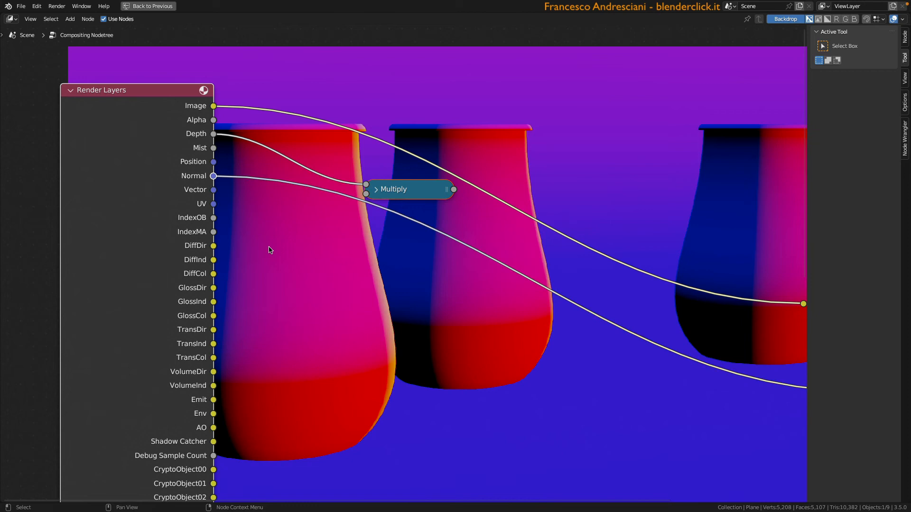
pyautogui.keyDown('ctrl'); pyautogui.keyDown('shift'); pyautogui.click(270, 250); pyautogui.keyUp('shift'); pyautogui.keyUp('ctrl')
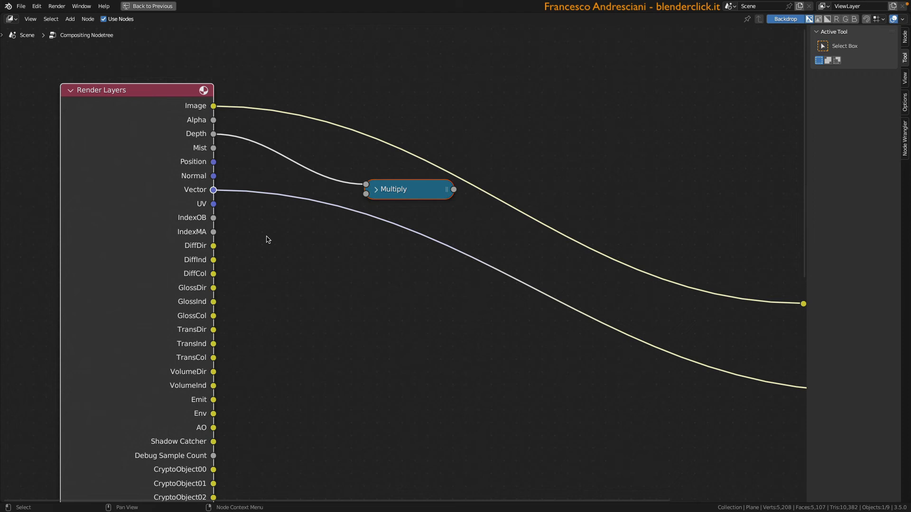
pyautogui.keyDown('ctrl'); pyautogui.keyDown('shift'); pyautogui.click(268, 239); pyautogui.keyUp('shift'); pyautogui.keyUp('ctrl')
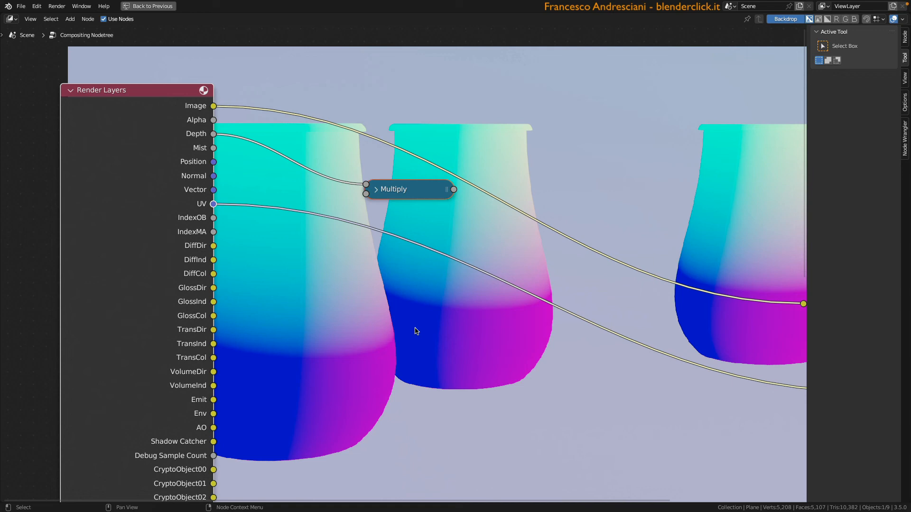
pyautogui.keyDown('ctrl'); pyautogui.keyDown('shift'); pyautogui.click(282, 282); pyautogui.keyUp('shift'); pyautogui.keyUp('ctrl')
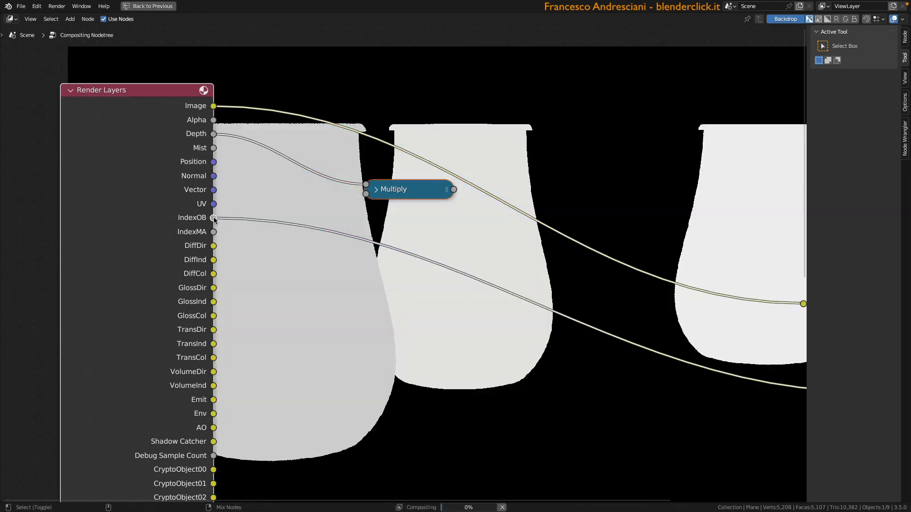
pyautogui.scroll(-1, 342, 334)
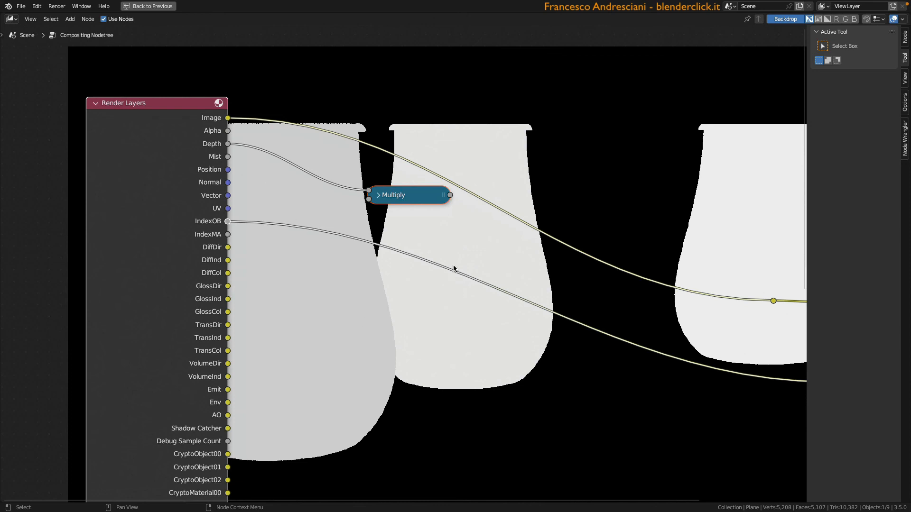
# Step: Move the Multiply node from the Depth output onto the IndexOB link to the Viewer and set its second value to 0.04
pyautogui.click(379, 195)
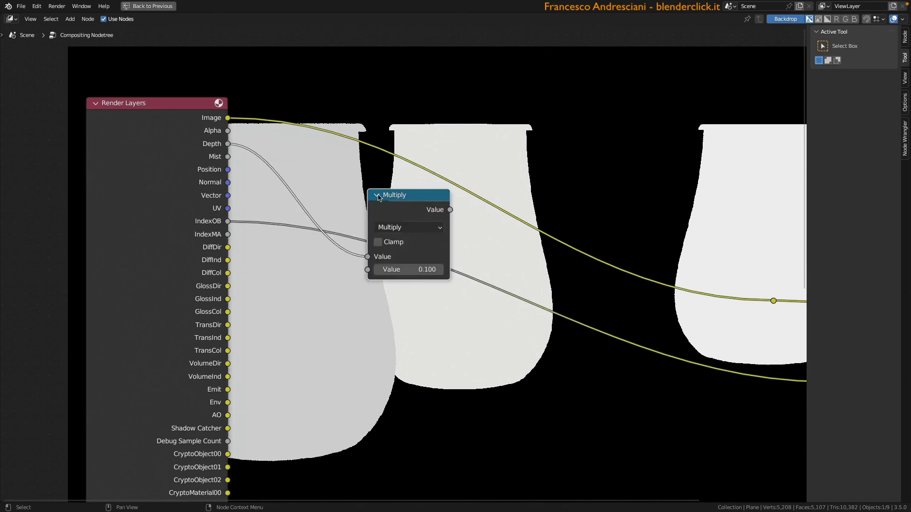
pyautogui.click(378, 195)
pyautogui.keyDown('alt'); pyautogui.moveTo(415, 195); pyautogui.dragTo(458, 263); pyautogui.keyUp('alt')
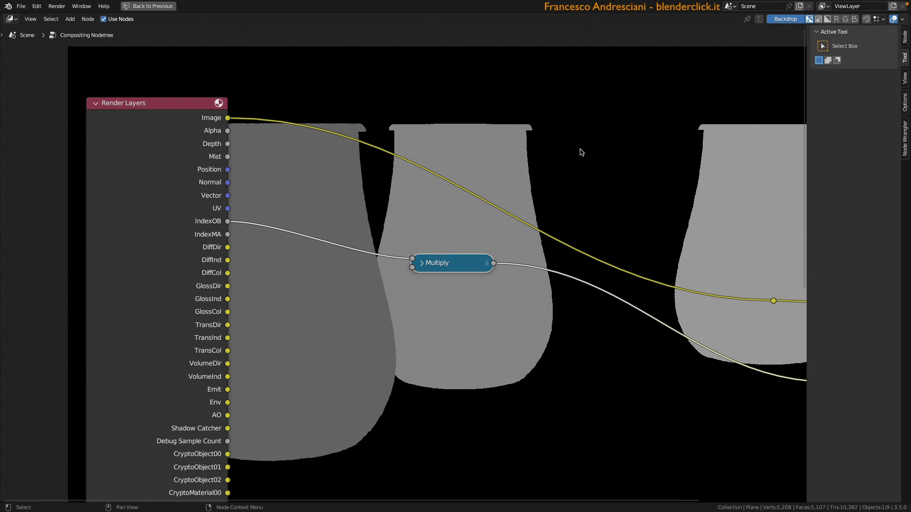
pyautogui.click(421, 263)
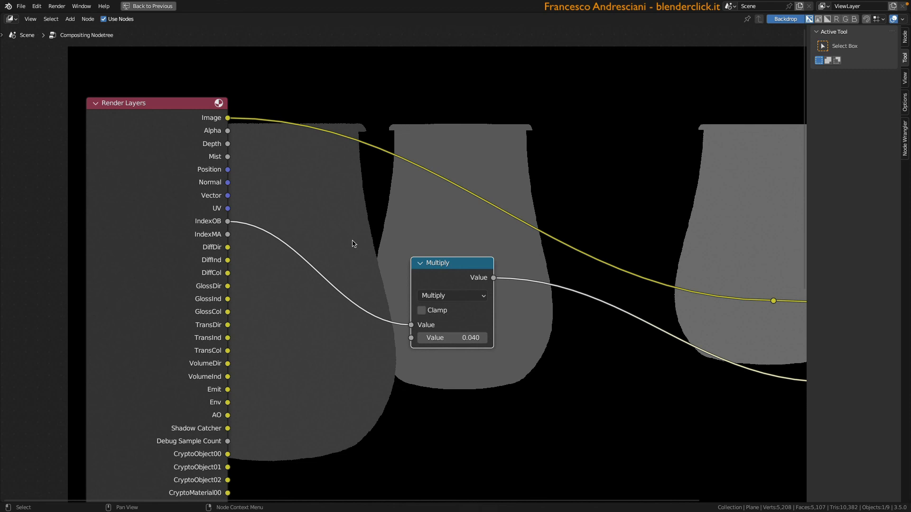
# Step: Insert a ColorRamp node between Multiply and the Viewer and move its white stop closer to the black one
pyautogui.hotkey('shift', 'a')
pyautogui.moveTo(308, 277)
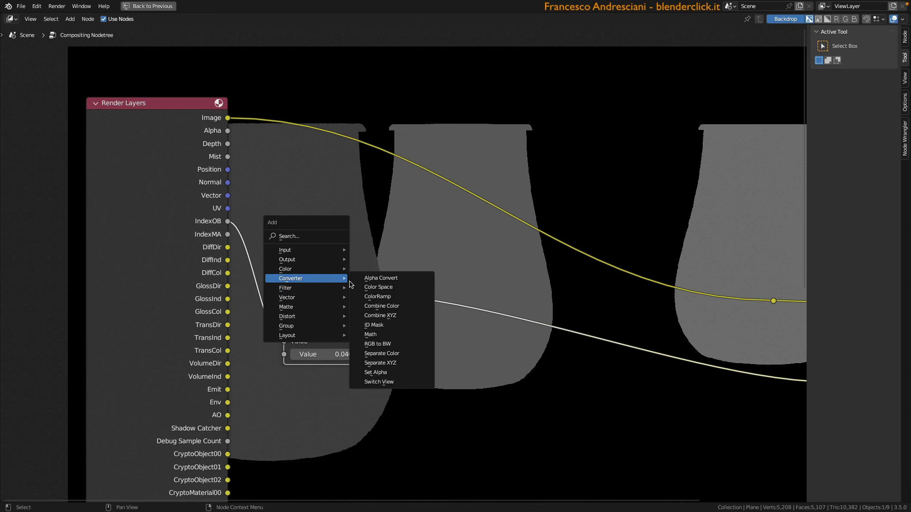
pyautogui.click(393, 297)
pyautogui.click(537, 361)
pyautogui.moveTo(537, 360); pyautogui.dragTo(481, 357)
pyautogui.moveTo(425, 340)
pyautogui.mouseDown()
pyautogui.moveTo(403, 341)
pyautogui.moveTo(414, 340)
pyautogui.mouseUp()
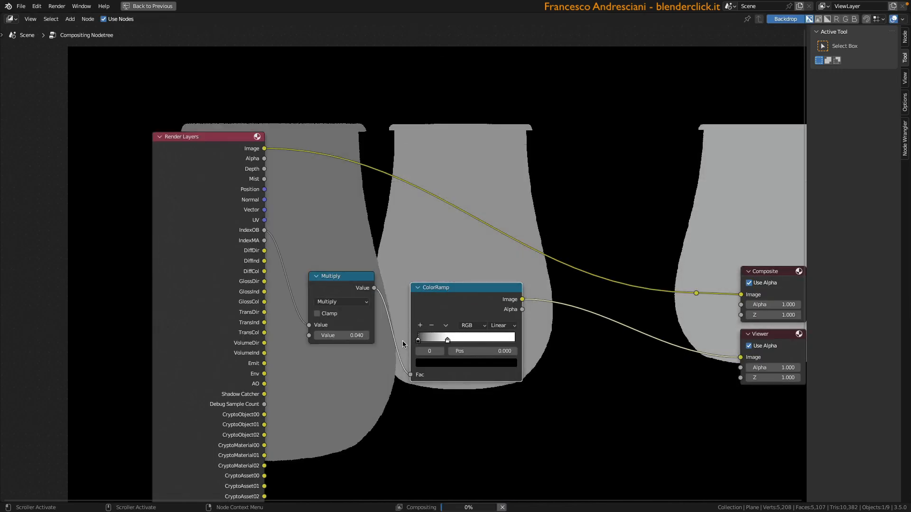
# Step: Collapse the Multiply and ColorRamp nodes and preview the IndexMA pass in the backdrop
pyautogui.scroll(2, 216, 230)
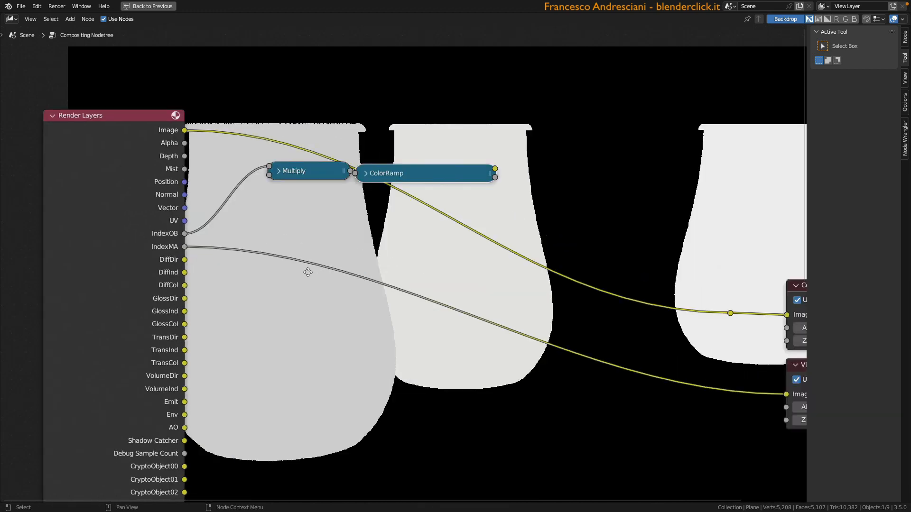
pyautogui.moveTo(307, 271); pyautogui.dragTo(351, 291, button='middle')
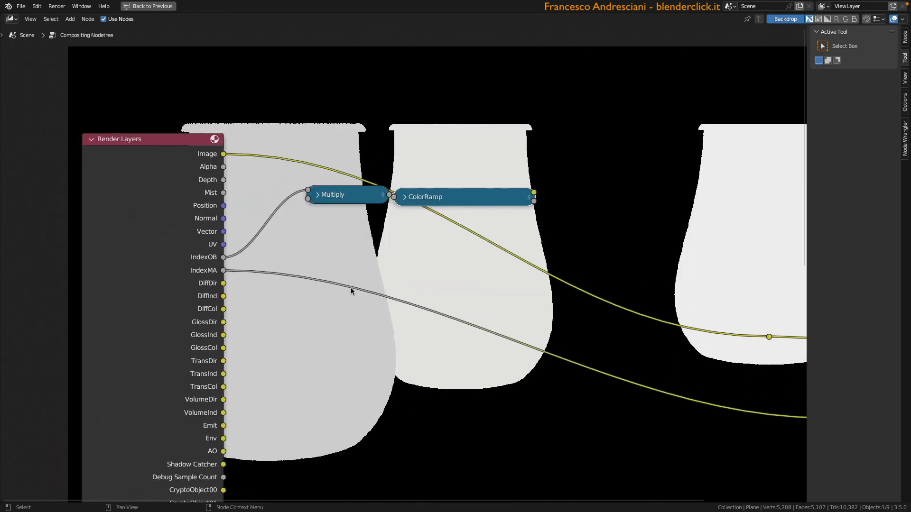